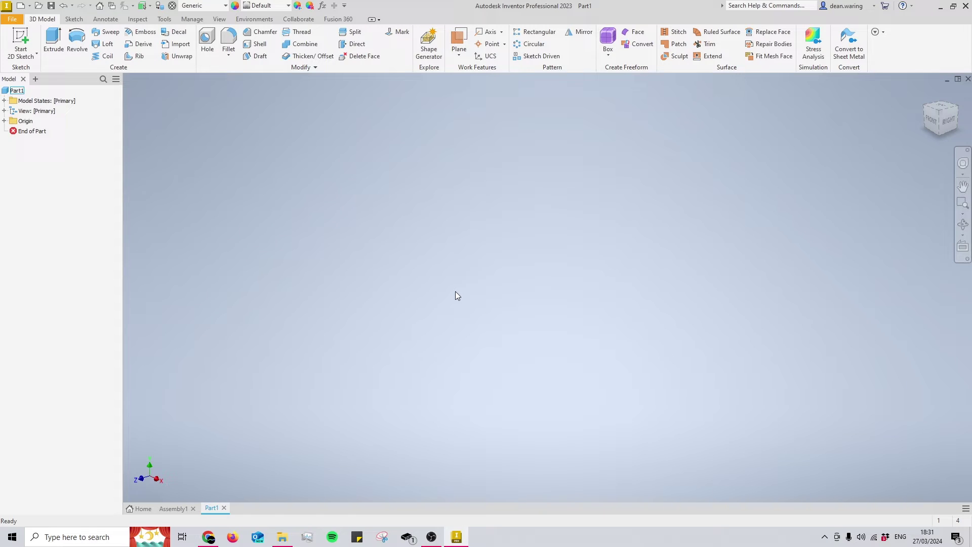
left_click(25, 37)
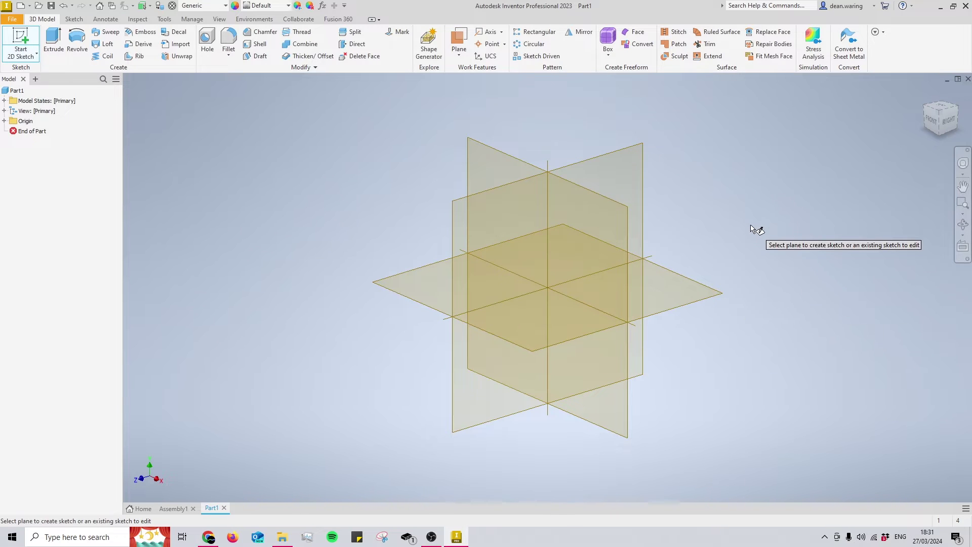
left_click(515, 155)
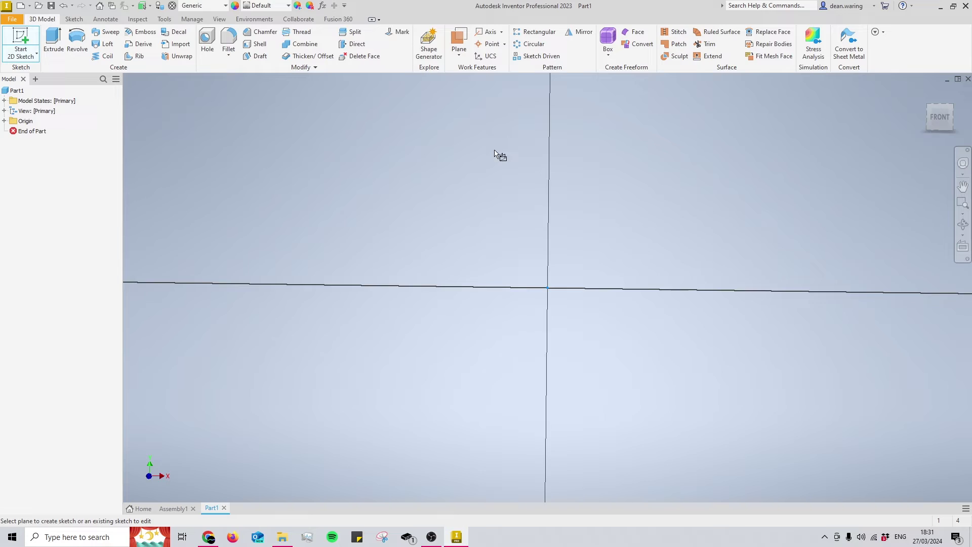
key("ctrl+z")
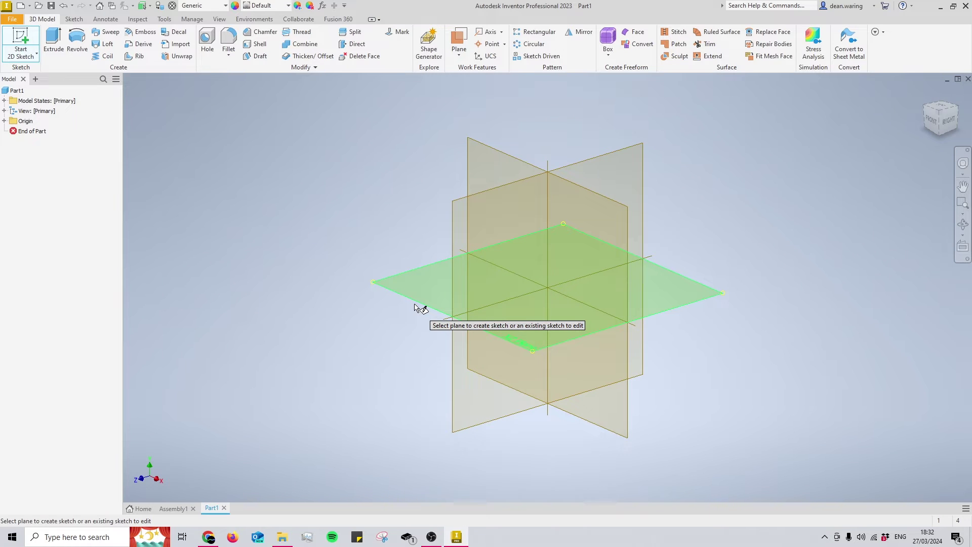
- Sketch a two-point rectangle about 10 mm square around the origin on the front XY plane and finish the sketch
left_click(415, 308)
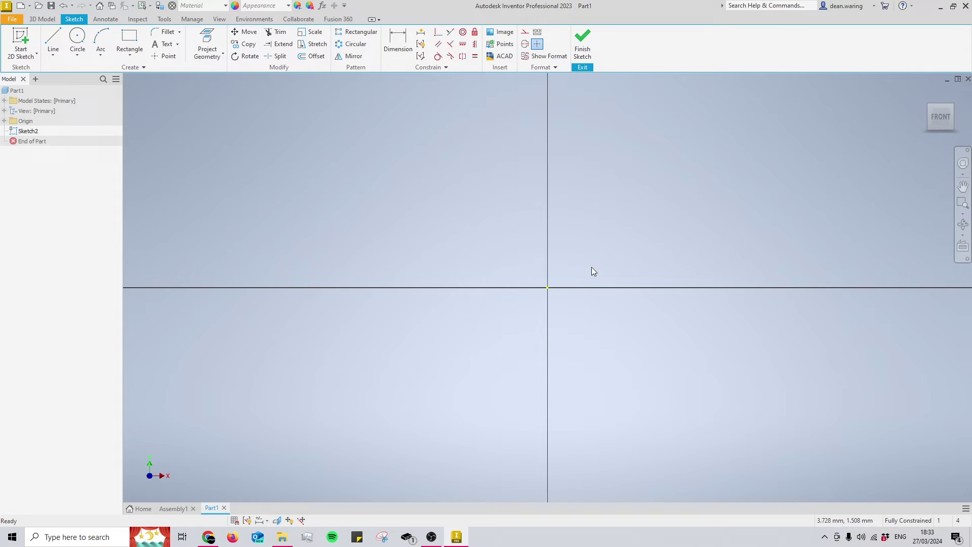
right_click(609, 230)
left_click(637, 216)
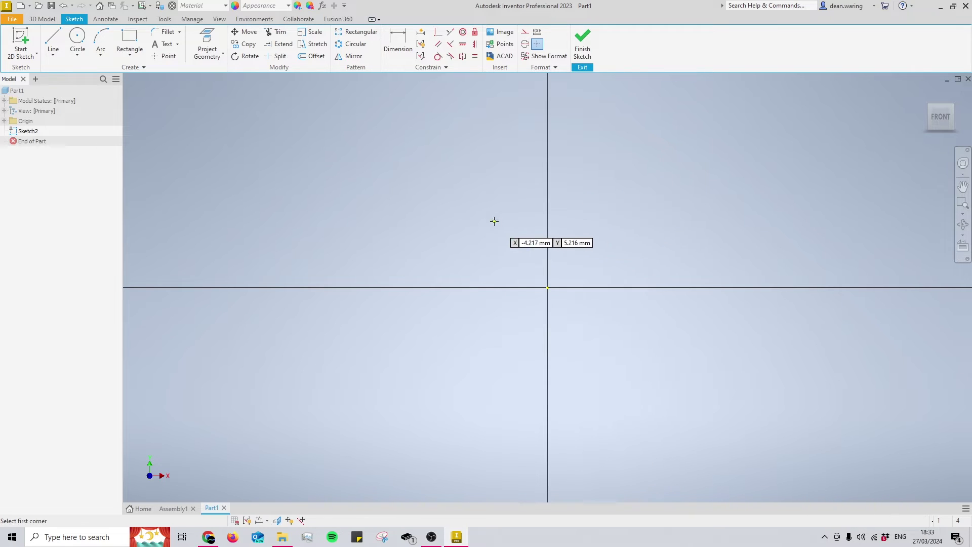
left_click(490, 213)
left_click(615, 335)
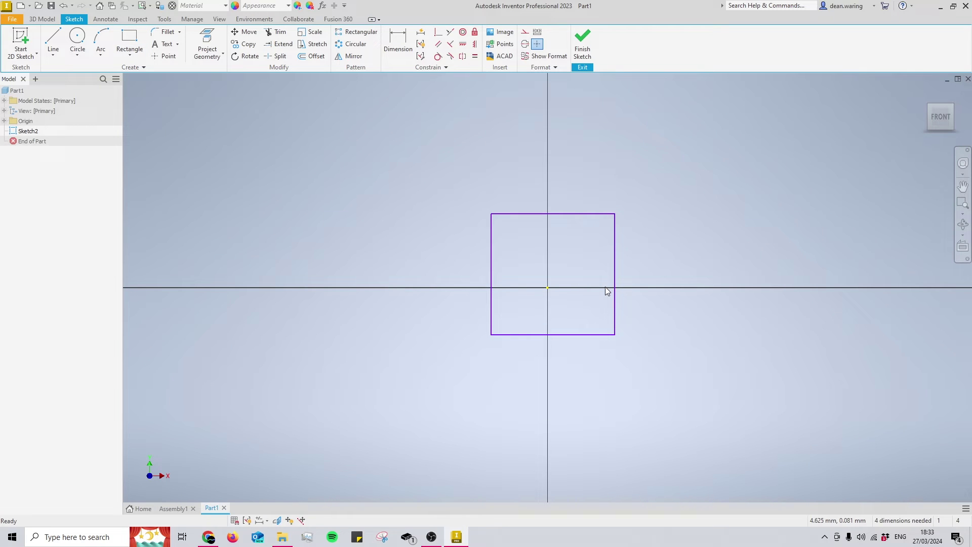
left_click(582, 40)
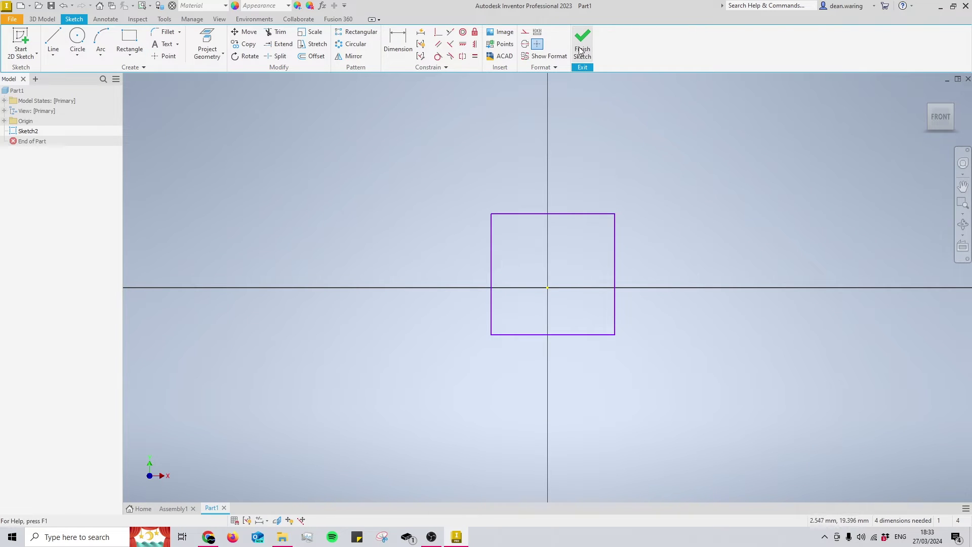
- Extrude the square 10 mm symmetrically about its sketch plane
key("e")
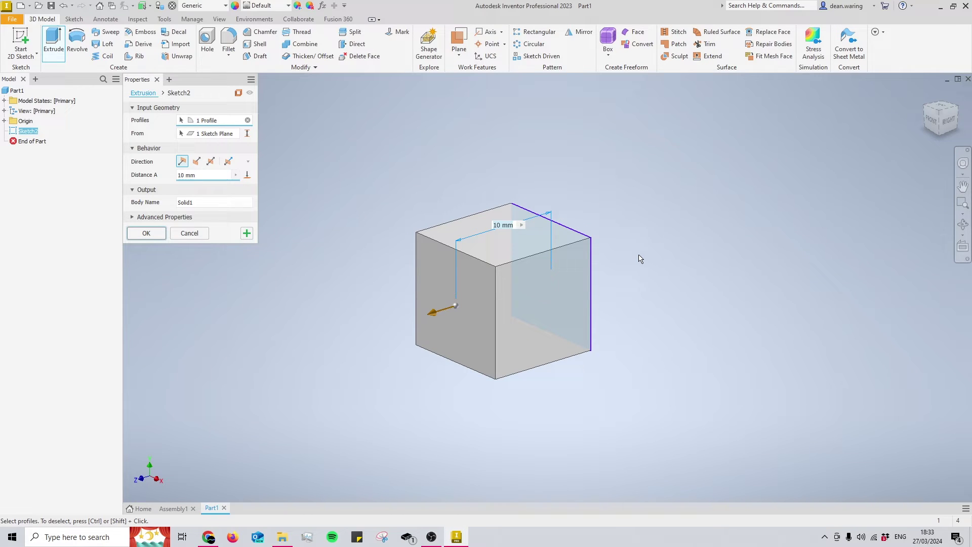
left_click(210, 161)
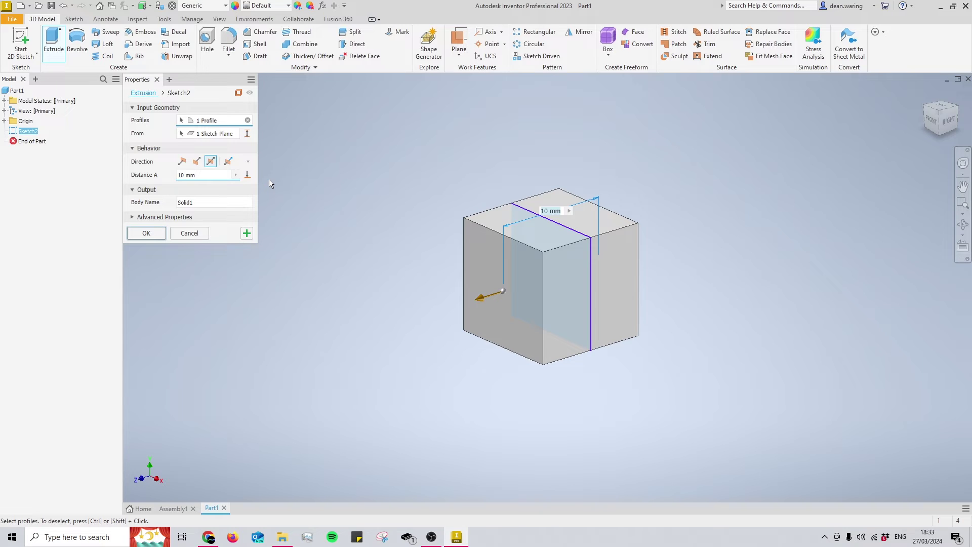
left_click(146, 235)
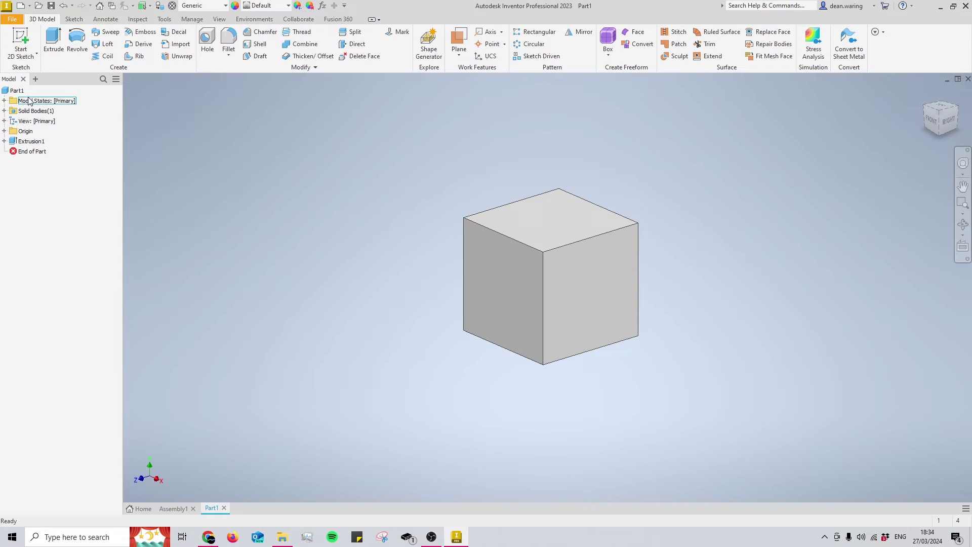
- Expand the origin features and reopen the cube's extrusion to review its direction and distance
left_click(24, 131)
left_click(4, 131)
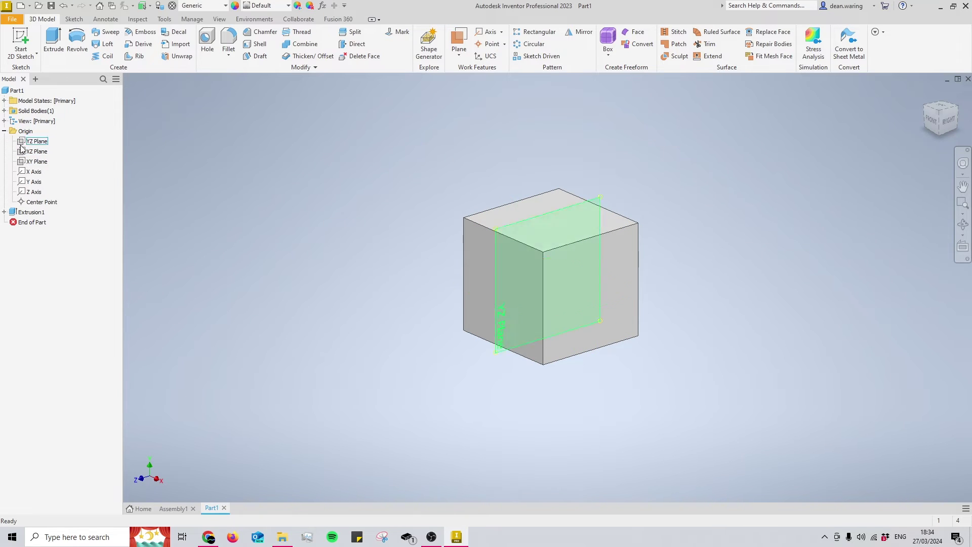
key("e")
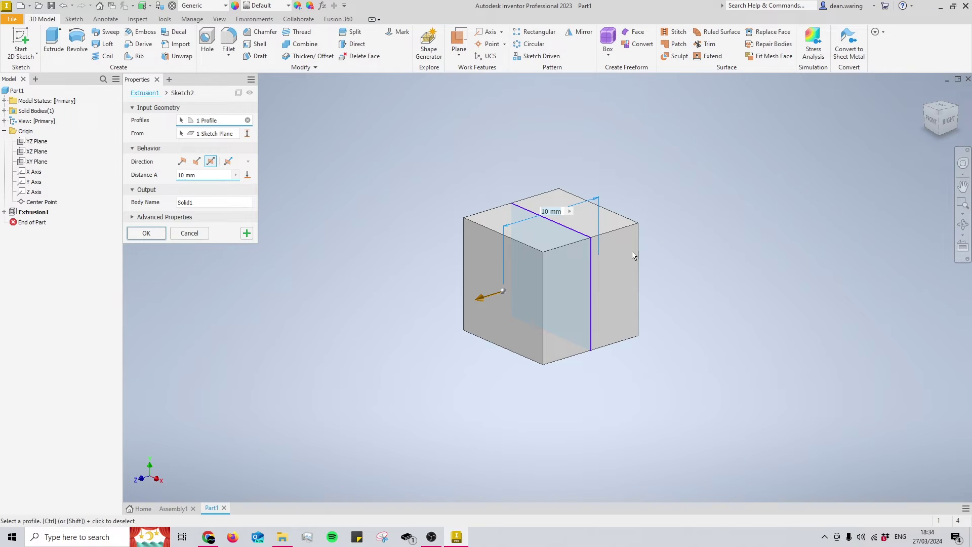
key("Return")
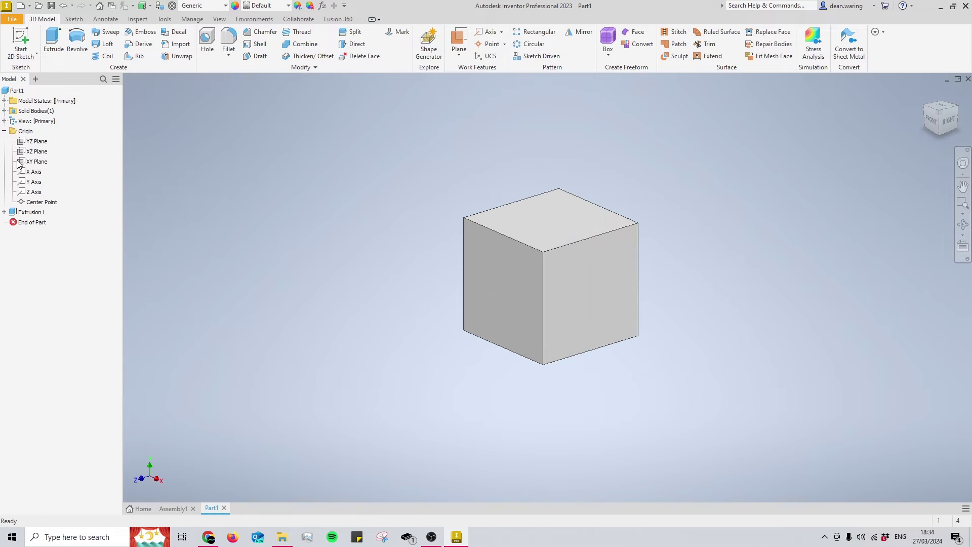
- Make the XY origin plane visible through the cube
left_click(23, 162)
right_click(23, 163)
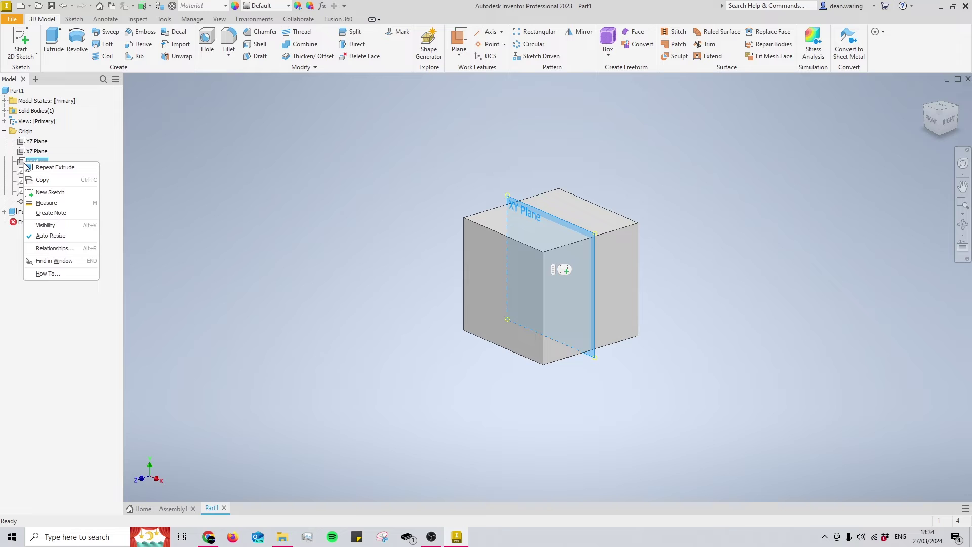
left_click(361, 284)
- Measure the distance from the XY plane to the cube's front face
middle_click_drag(582, 326, 557, 226, "shift")
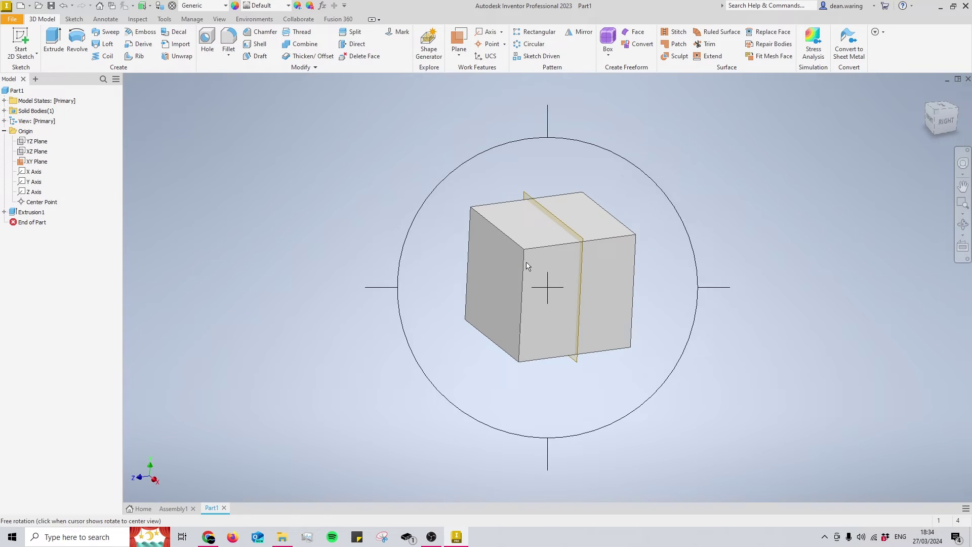
key("m")
left_click(559, 218)
left_click(503, 276)
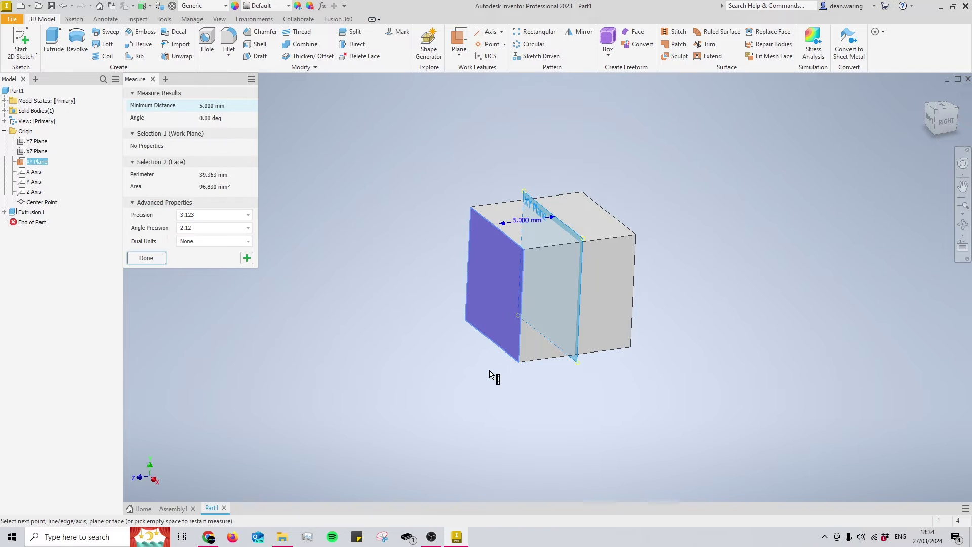
- Measure the distance between the cube's front and back faces
left_click(494, 385)
left_click(506, 296)
middle_click_drag(505, 296, 569, 391, "shift")
left_click(571, 317)
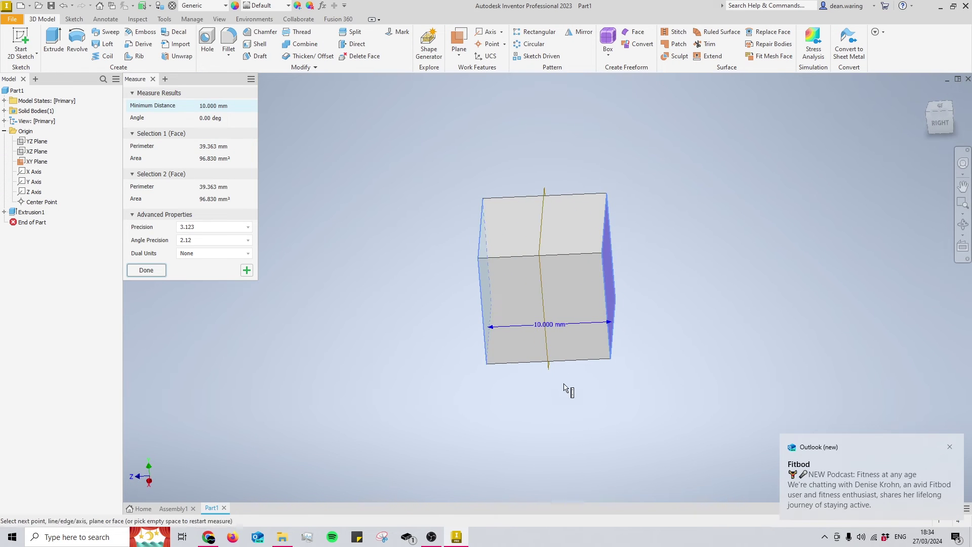
key("Escape")
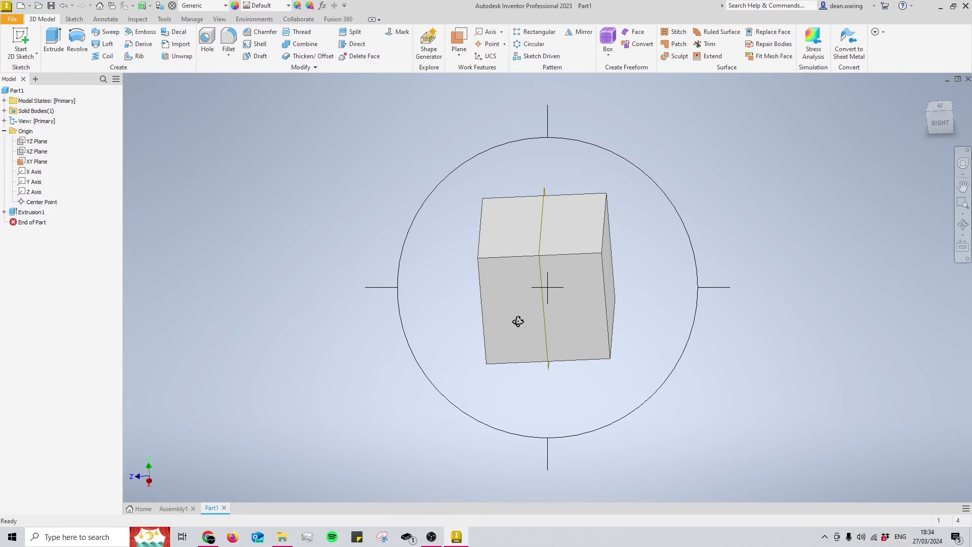
- Reopen the cube's extrusion to review its symmetric direction and inspect how the XY plane divides the cube
middle_click_drag(517, 321, 579, 330, "shift")
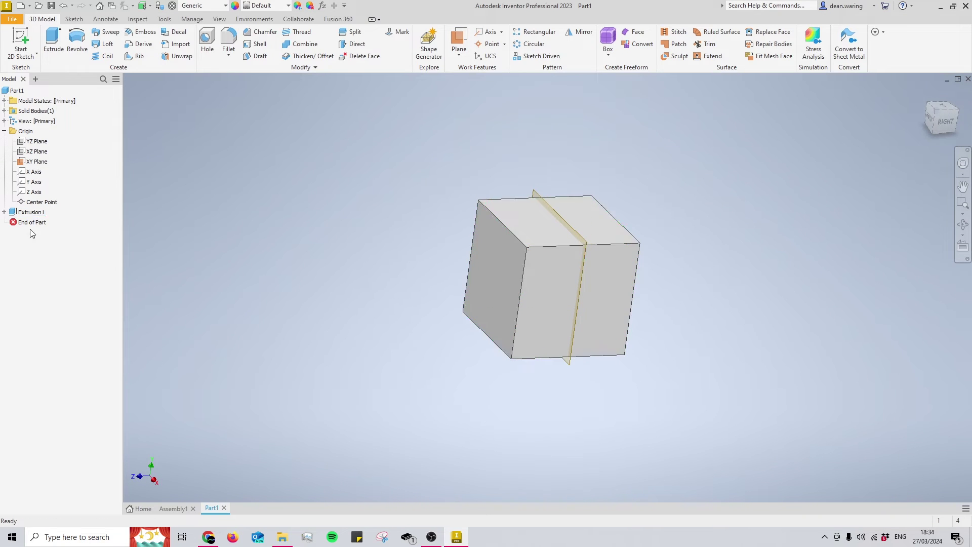
left_click(14, 213)
double_click(15, 213)
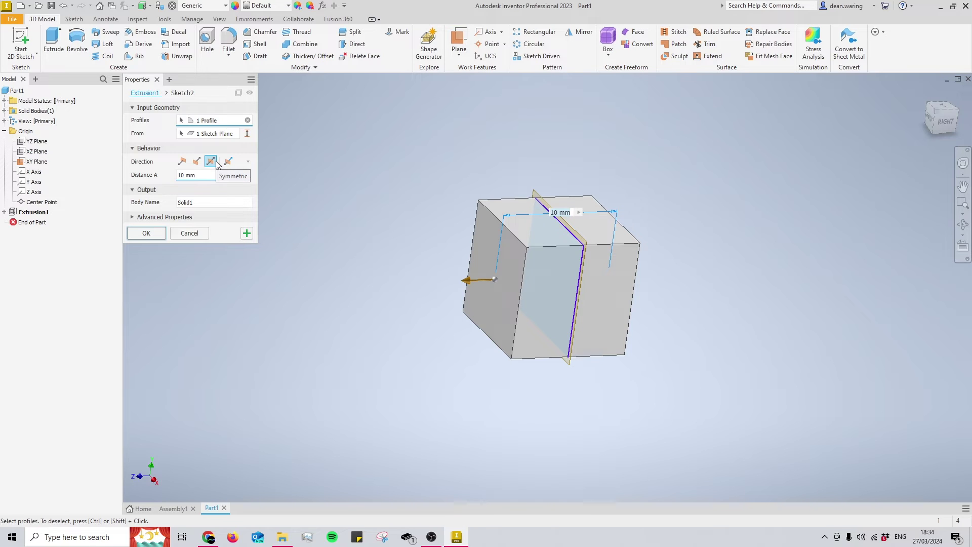
key("Escape")
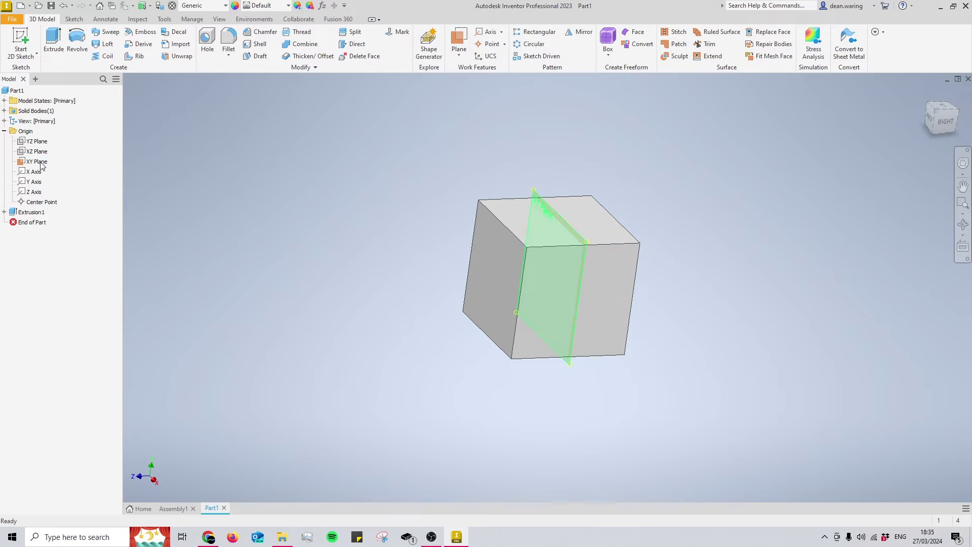
key("F4")
mouse_move(576, 314)
left_mouse_down()
mouse_move(586, 300)
mouse_move(579, 310)
left_mouse_up()
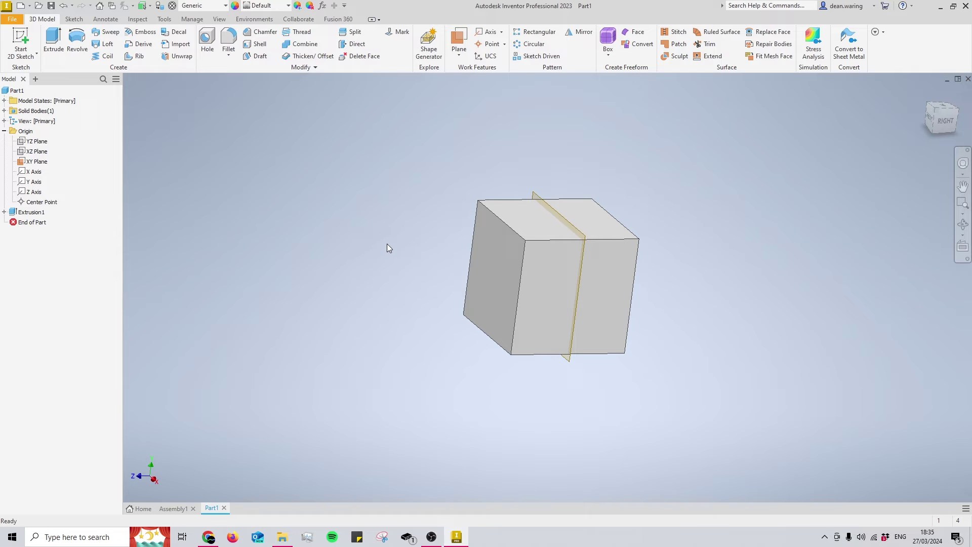
- Edit the cube's sketch, dimensioning the square's width at 10 mm and its left edge's distance from the origin
left_click(4, 212)
left_click(36, 222)
key("Page_Up")
double_click(541, 287)
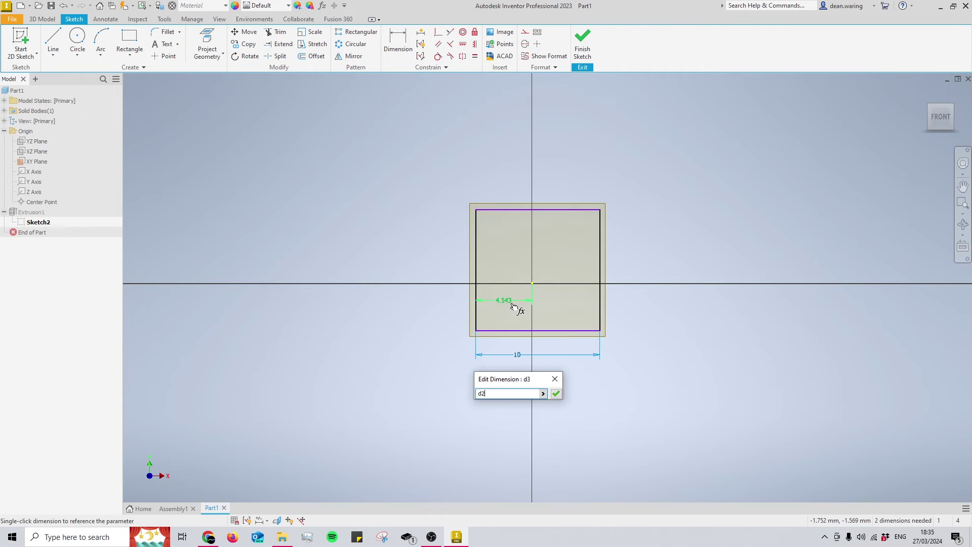
key("Return")
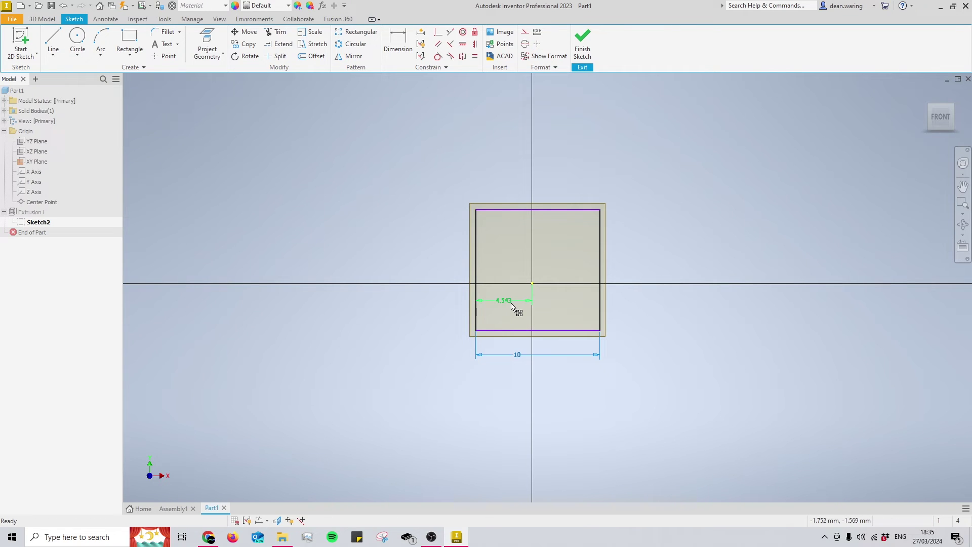
- Set the left edge's distance from the origin to half the width with the formula d3/2
left_click(516, 306)
left_click(524, 357)
type("/2")
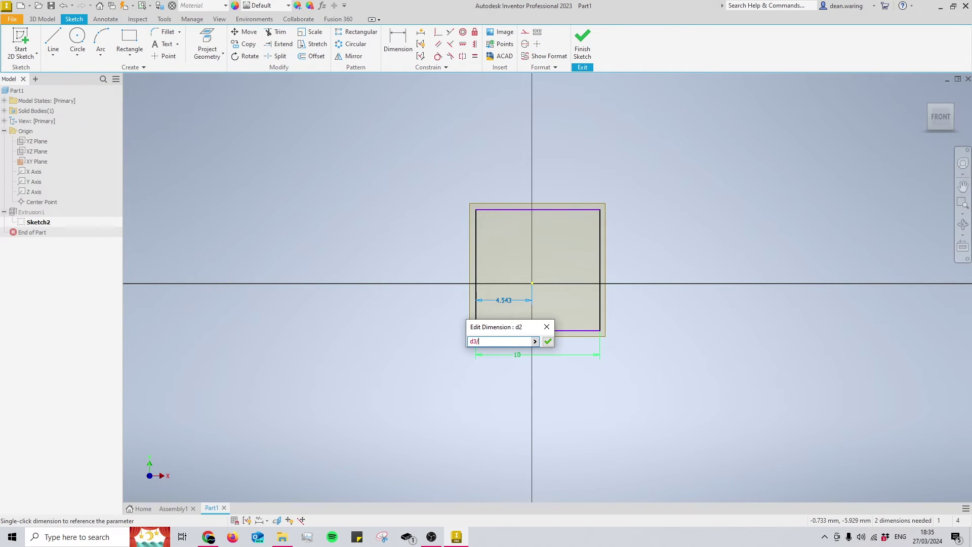
key("Return")
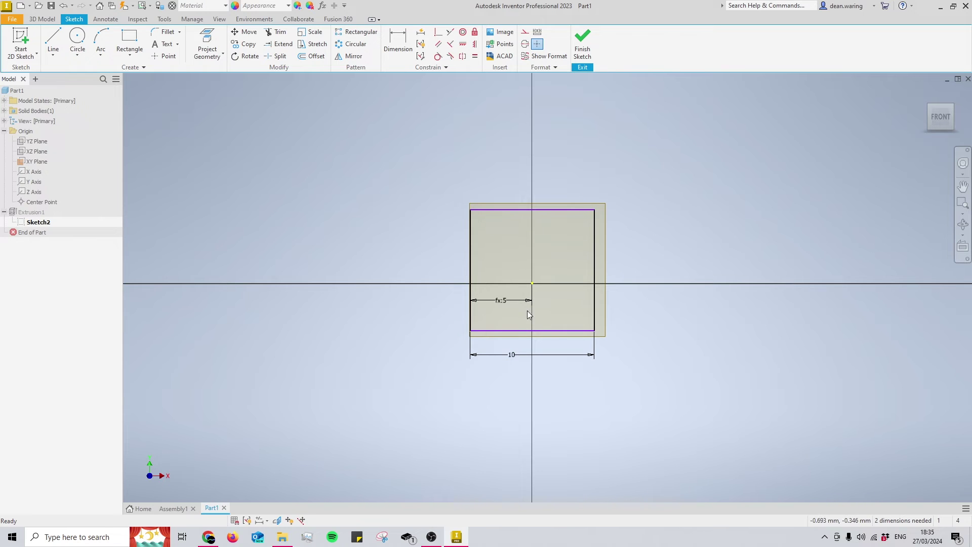
- Dimension the square's height at 10 mm
key("d")
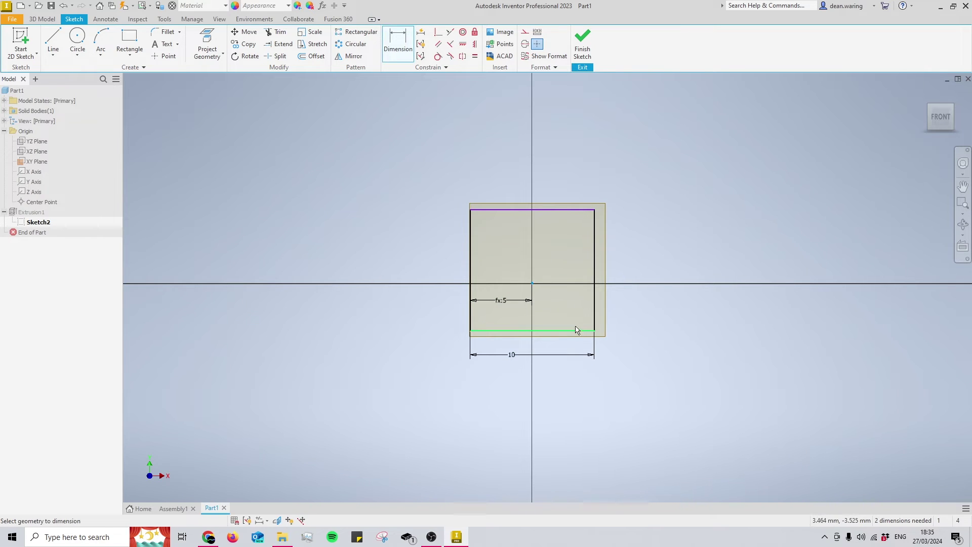
left_click(594, 300)
left_click(646, 287)
key("Return")
- Dimension the bottom edge from the origin as half the height dimension and finish the sketch
left_click(587, 331)
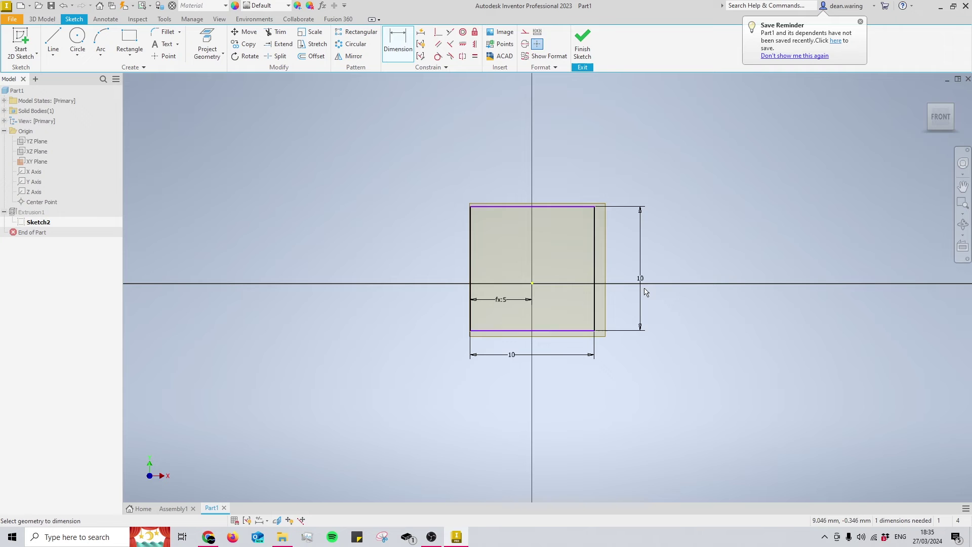
left_click(532, 283)
left_click(570, 312)
left_click(640, 278)
type("/2")
key("Return")
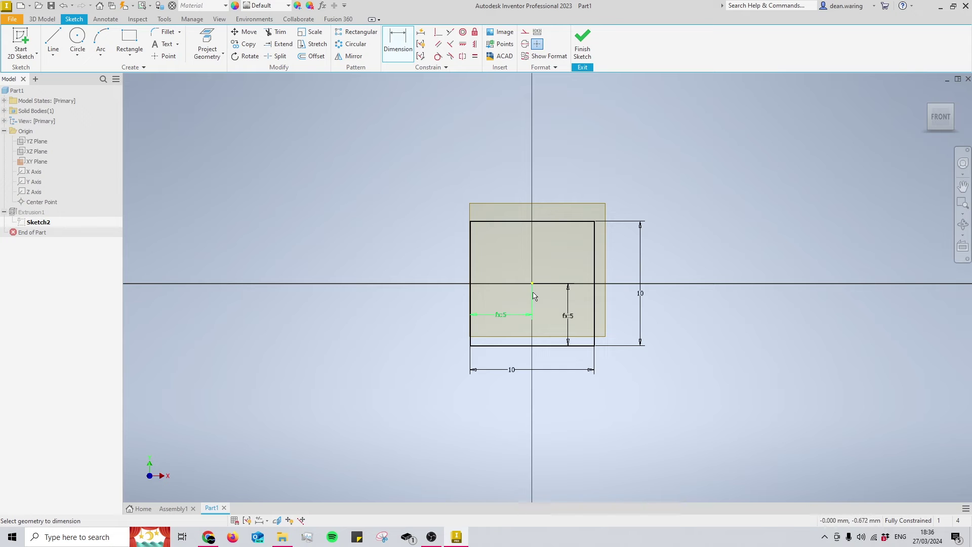
left_click(569, 42)
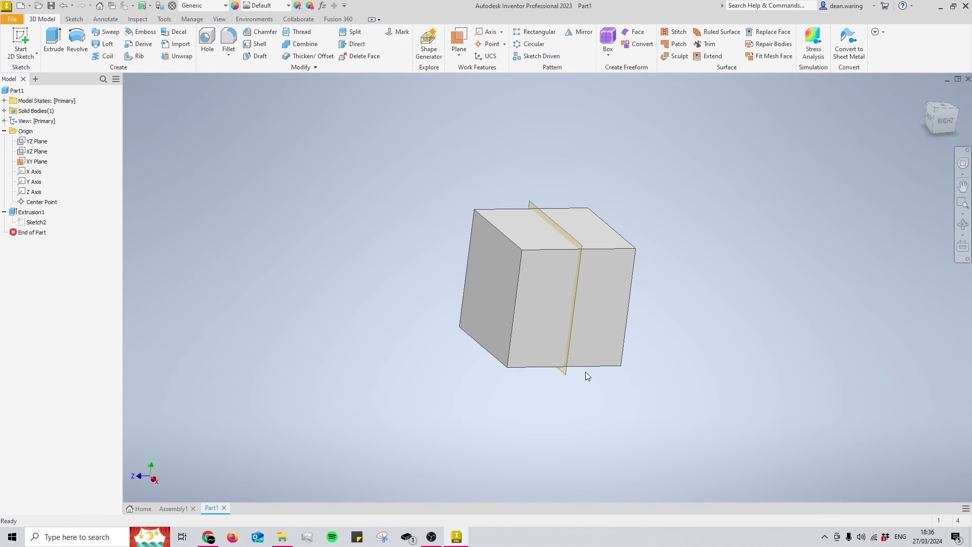
- Make the YZ and XZ origin planes visible alongside the XY plane
left_click(23, 152)
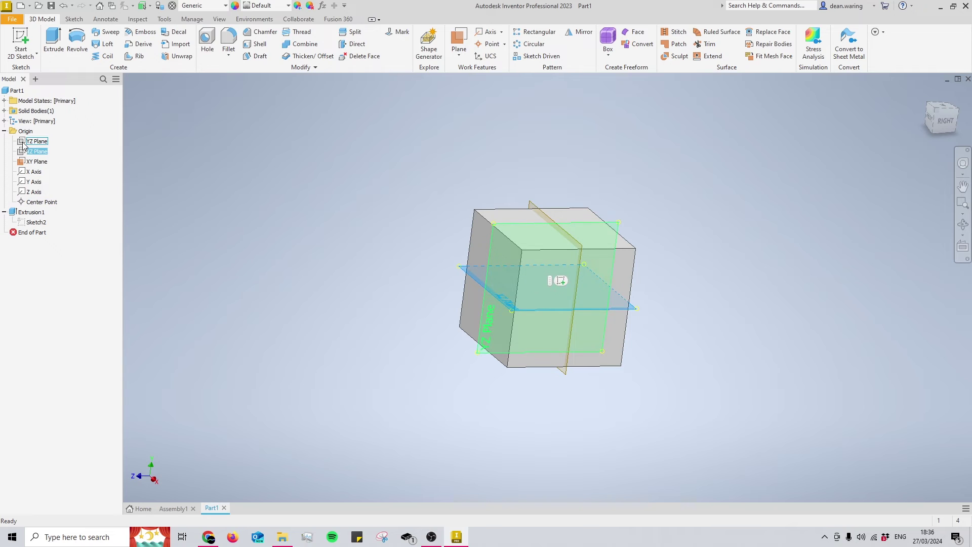
right_click(23, 146)
left_click(50, 202)
key("F4")
left_click_drag(517, 284, 549, 340)
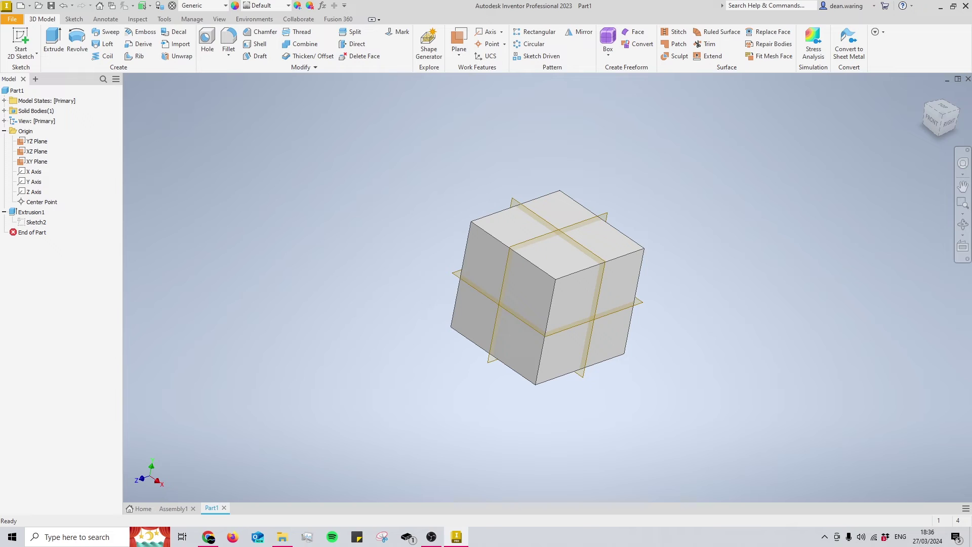
left_click(632, 270)
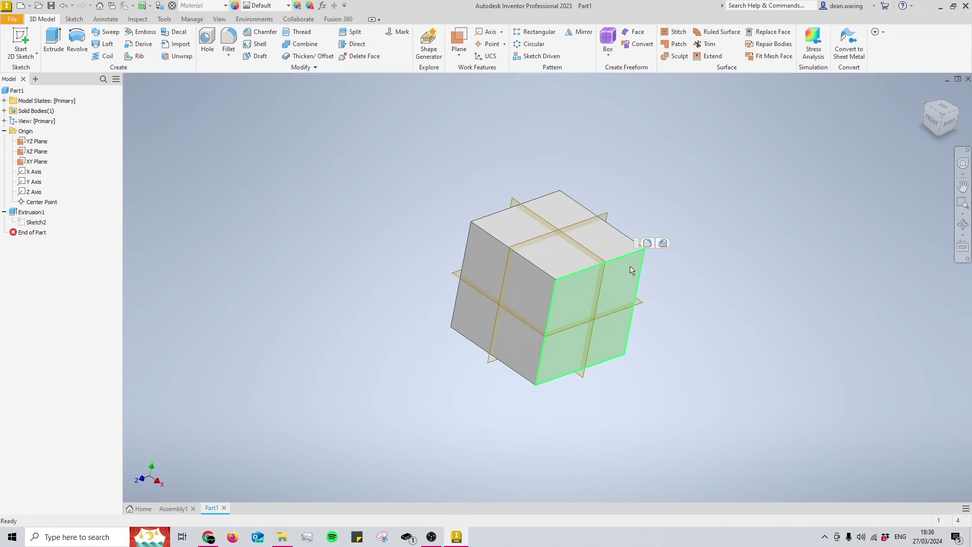
left_click(644, 252)
middle_click_drag(695, 180, 721, 182)
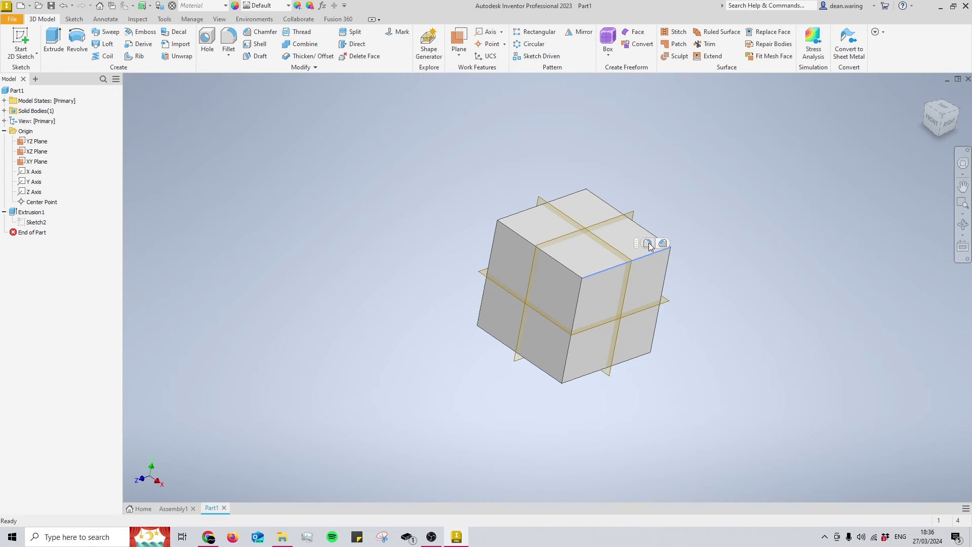
left_click(678, 171)
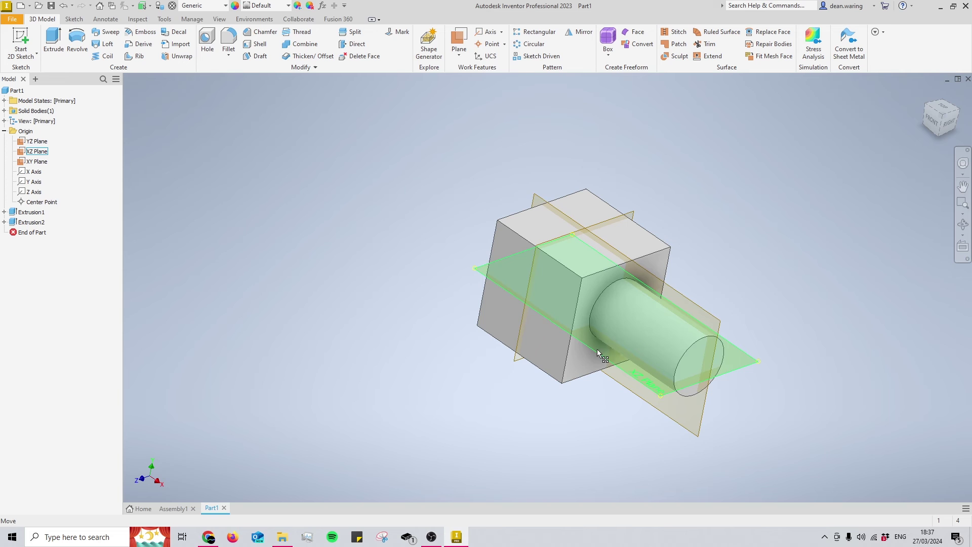
- Hide the XZ and XY origin planes, keeping only the YZ plane displayed
left_click(22, 154)
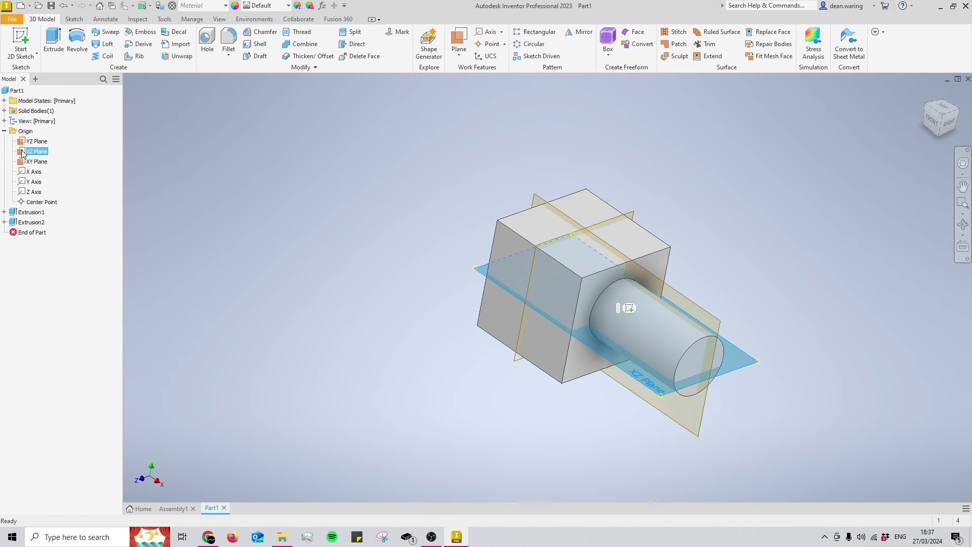
left_click(22, 142, "ctrl")
right_click(22, 144)
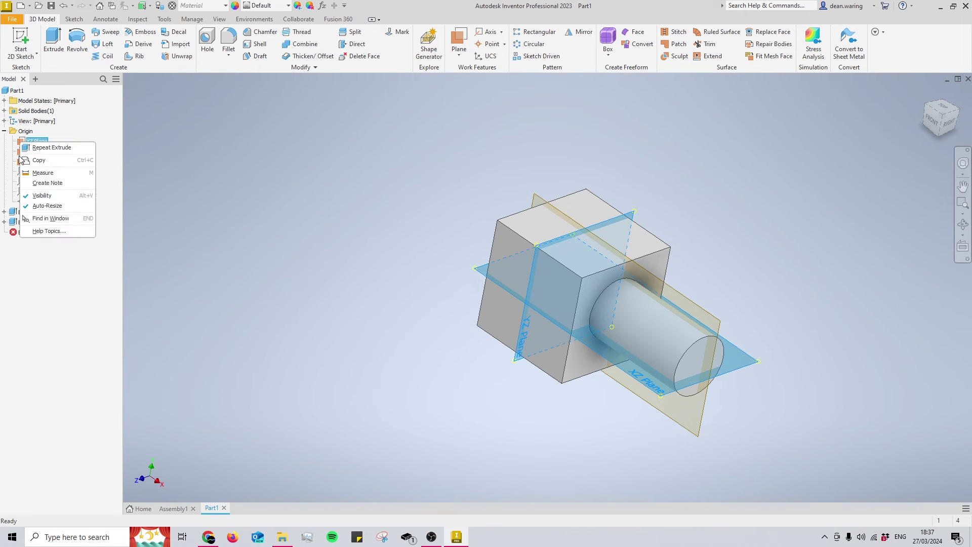
left_click(42, 196)
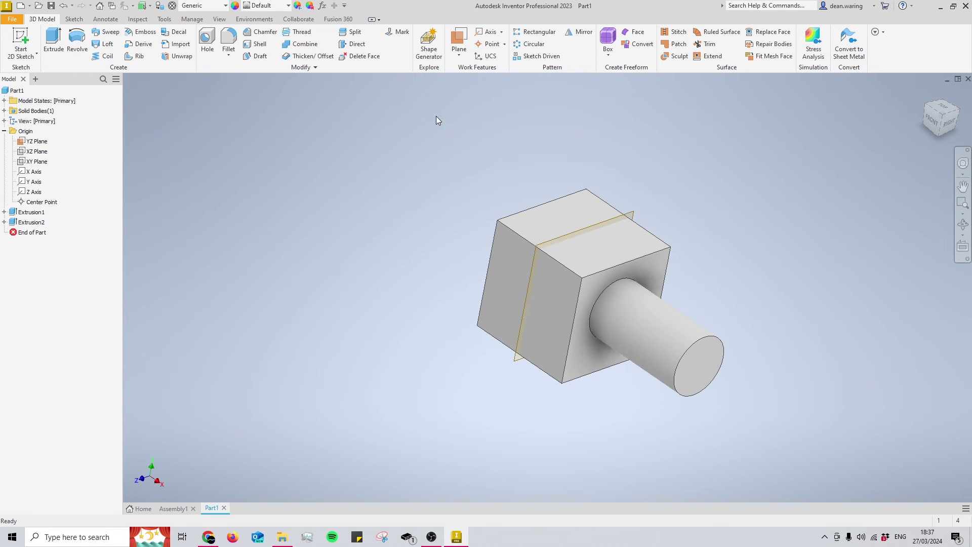
- Mirror the cylinder extrusion across the YZ origin plane to the opposite side of the cube
left_click(580, 32)
left_click(686, 344)
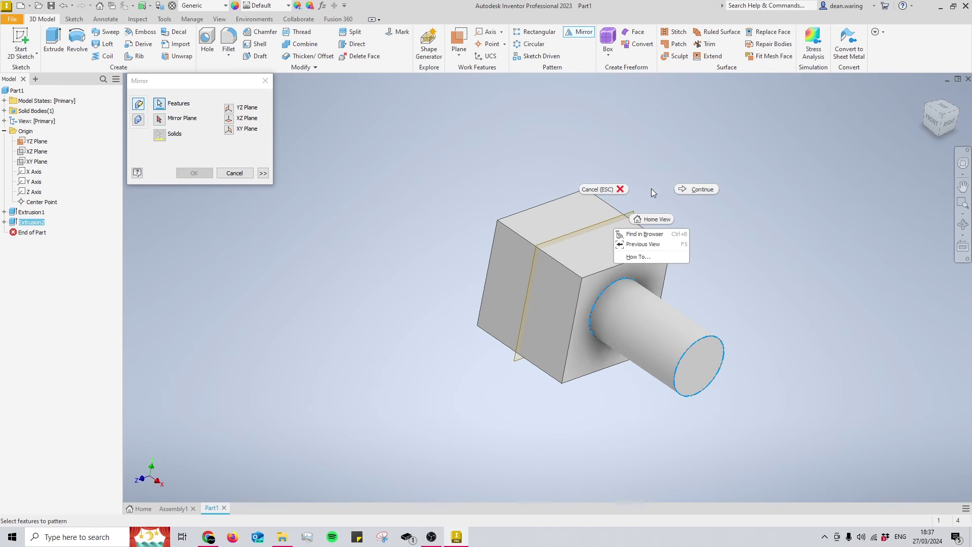
left_click(633, 215)
key("Return")
mouse_move(591, 319)
middle_mouse_down("shift")
mouse_move(636, 293)
mouse_move(616, 312)
mouse_move(642, 263)
mouse_move(587, 331)
middle_mouse_up("shift")
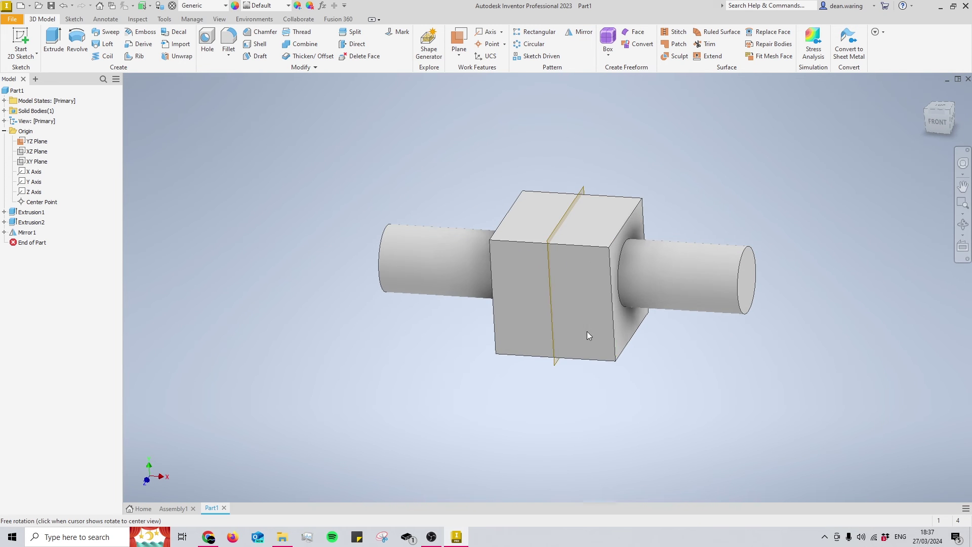
mouse_move(606, 350)
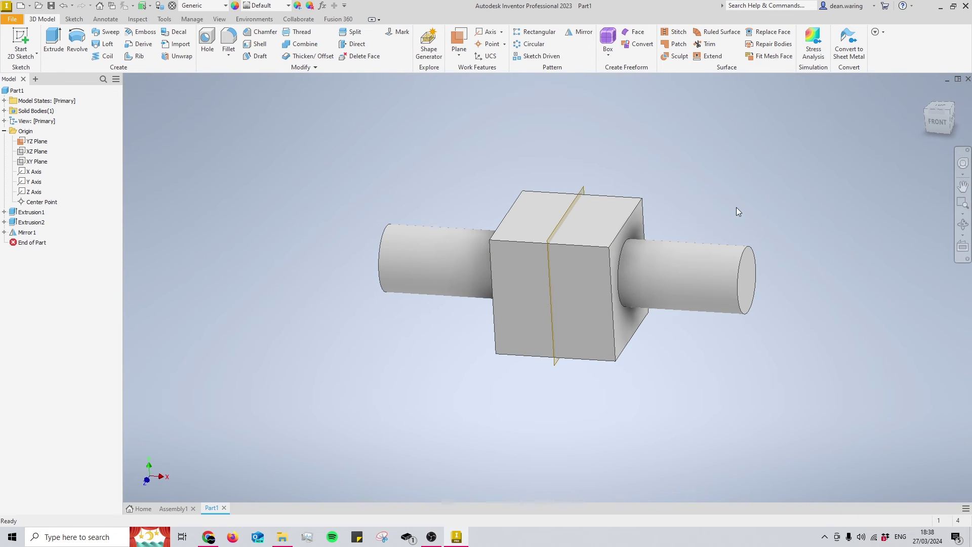
- In Assembly1, apply a flush constraint with 0 mm offset between the piston's XY plane and the end face of the connector rod's upper bore
key("ctrl+Tab")
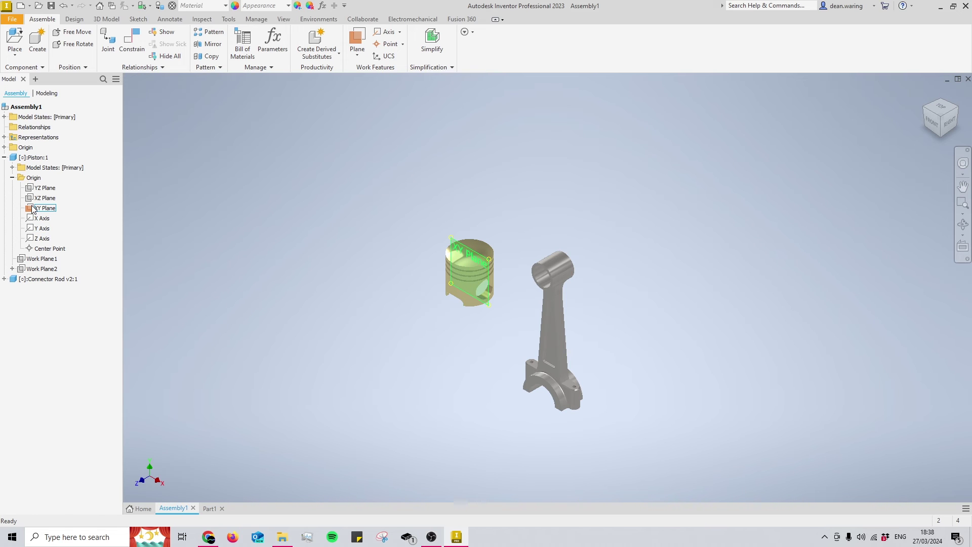
key("c")
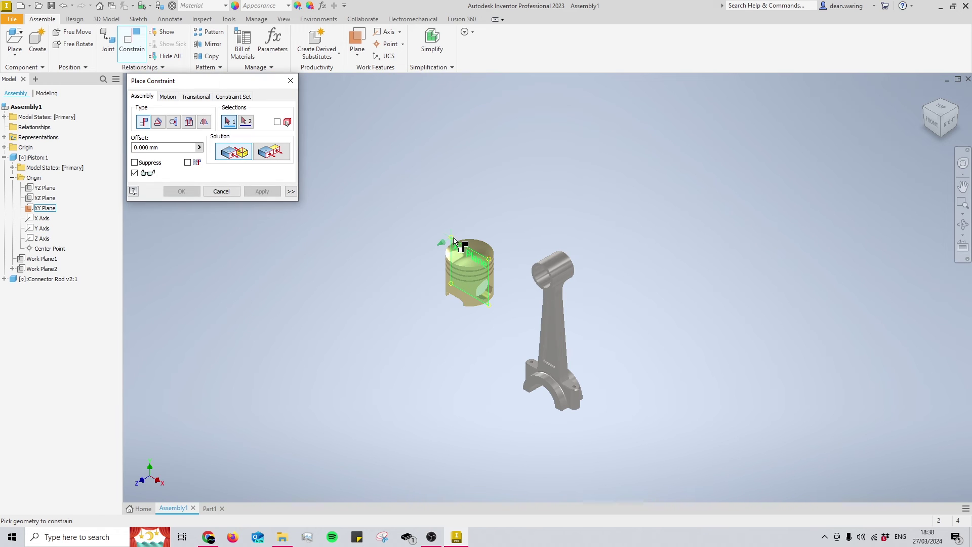
middle_click_drag(570, 288, 485, 278, "shift")
scroll(485, 278, "up", 5)
scroll(562, 243, "down", 1)
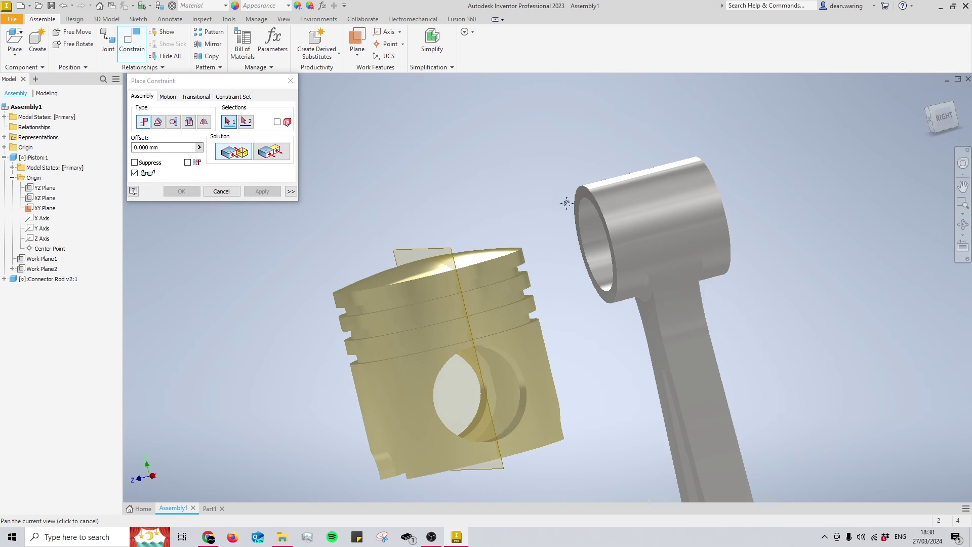
left_click(271, 152)
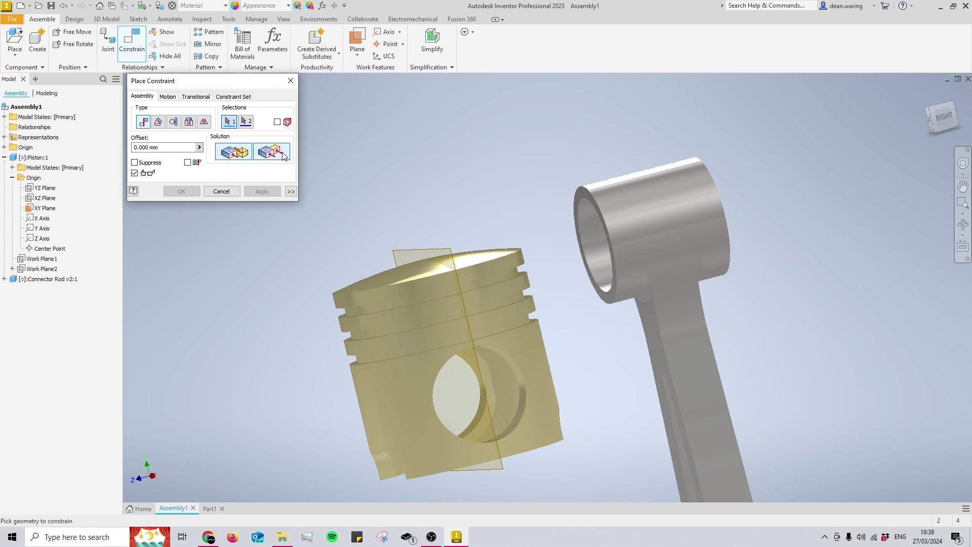
left_click(443, 254)
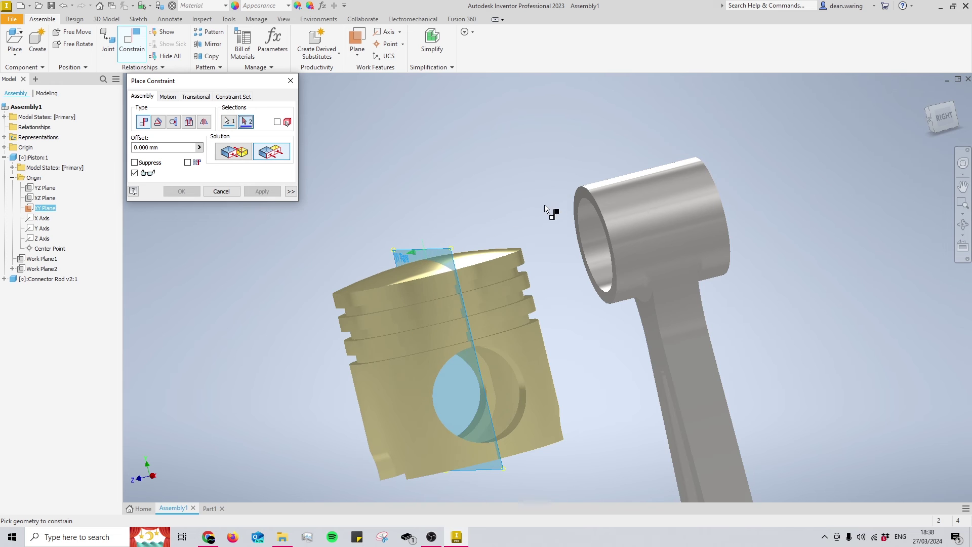
left_click(574, 202)
right_click(451, 184)
left_click(457, 149)
middle_click_drag(527, 267, 524, 289, "shift")
key("Escape")
- From the right view, move the piston upward beside the connector rod's small end to test the flush constraint
left_click(937, 113)
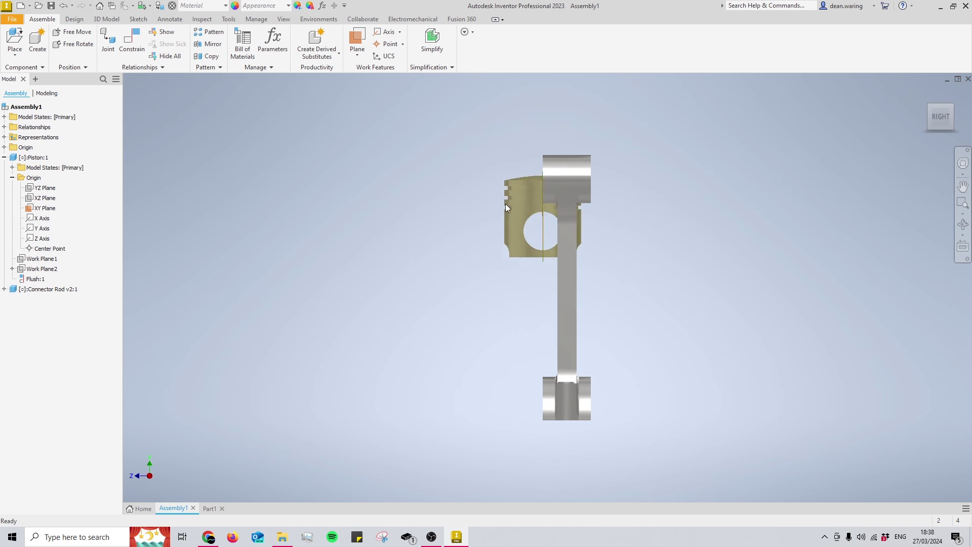
left_click_drag(520, 193, 507, 174)
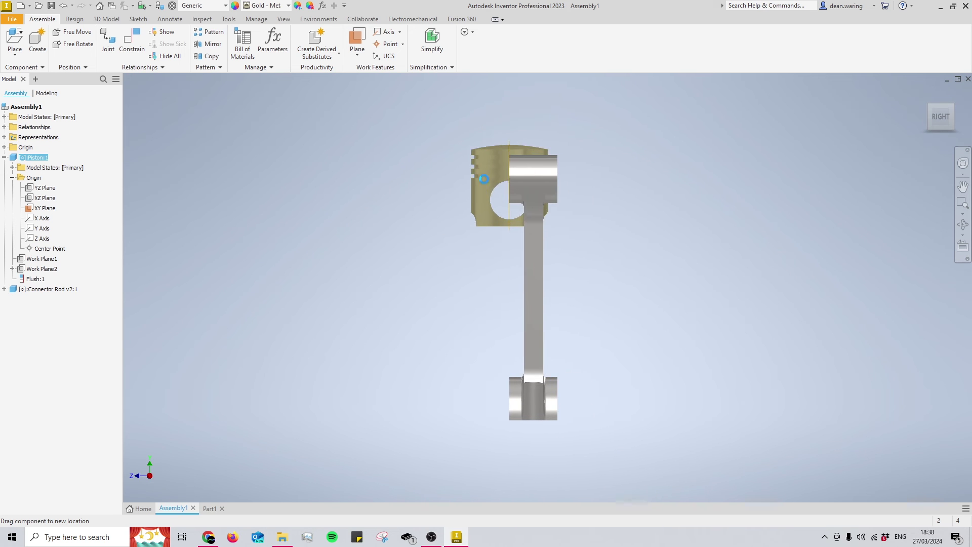
middle_click_drag(552, 263, 629, 330, "shift")
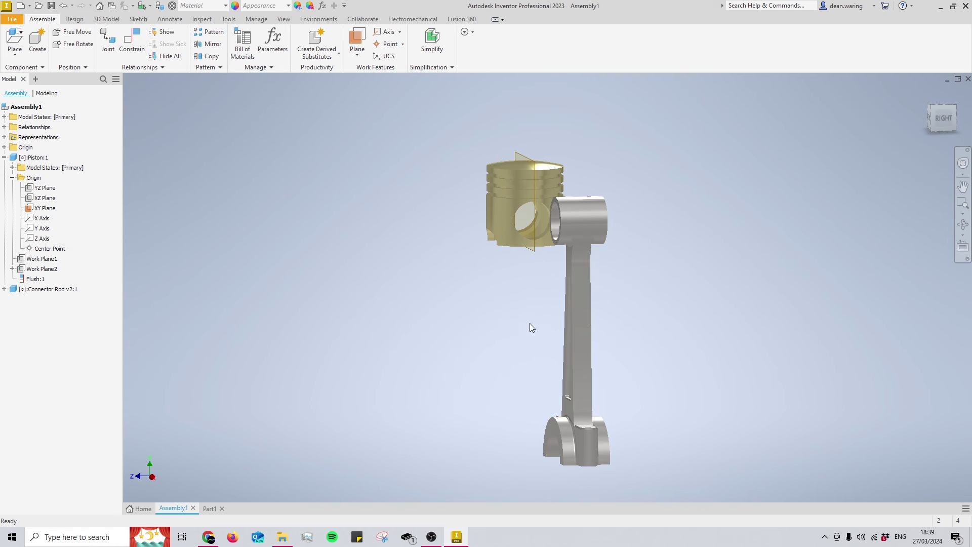
- Open the piston part from the assembly in its own document
left_click(512, 195)
right_click(512, 195)
left_click(522, 241)
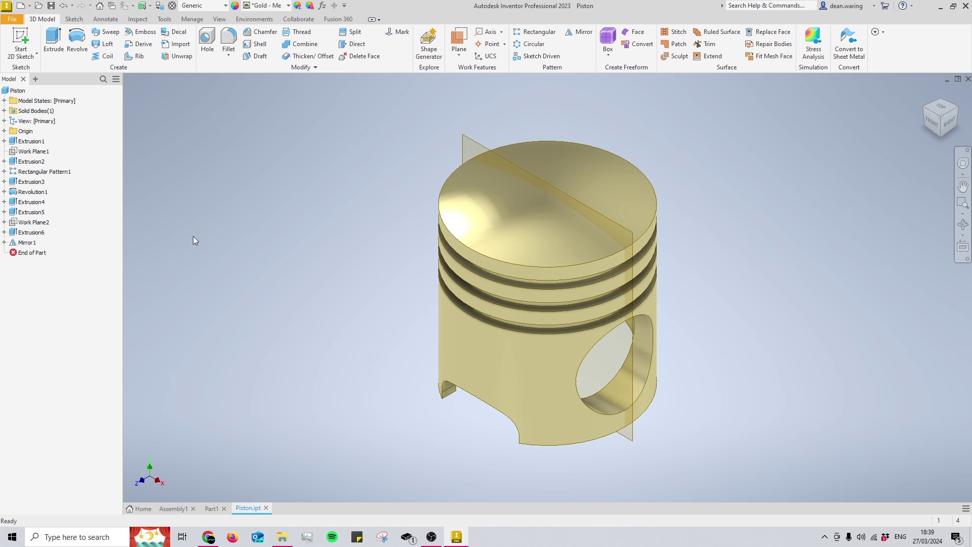
left_click(459, 45)
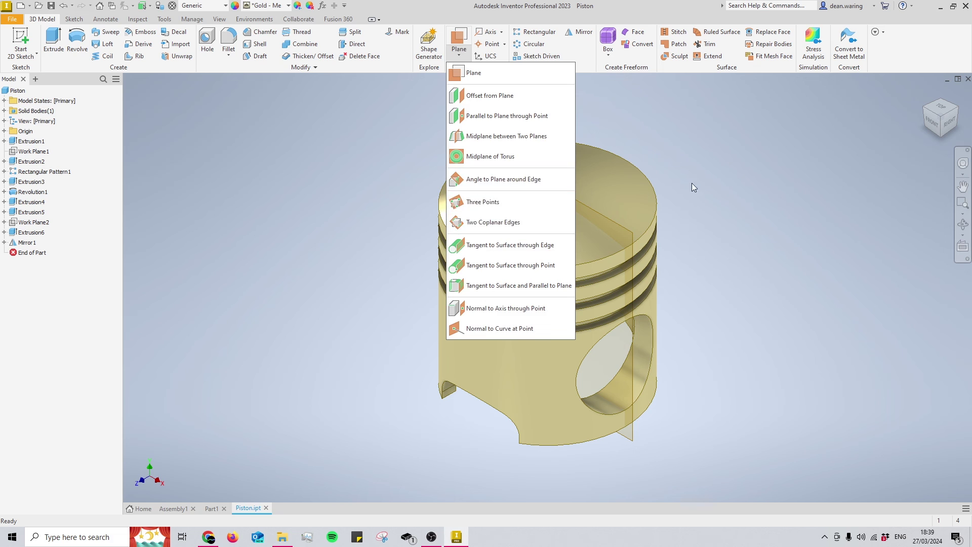
left_click(772, 241)
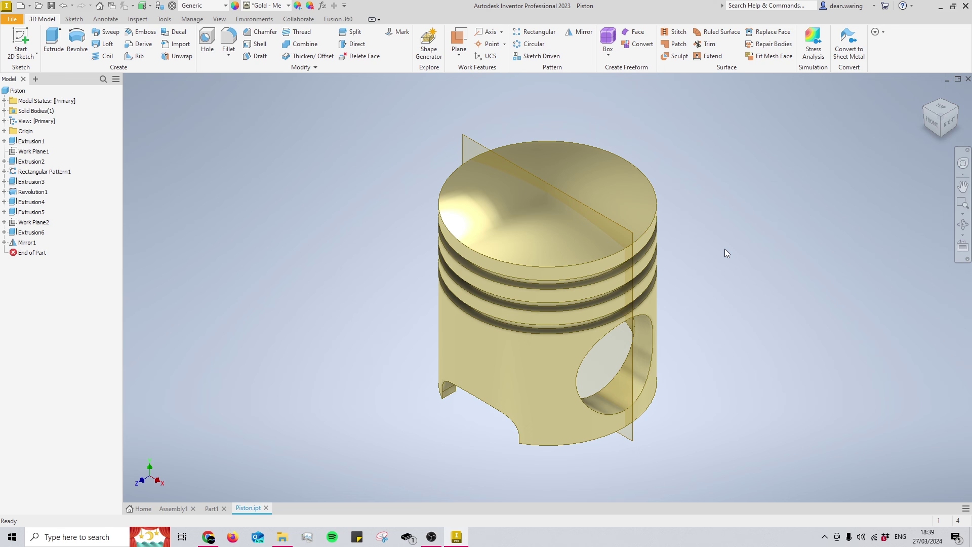
middle_click_drag(801, 256, 700, 260, "shift")
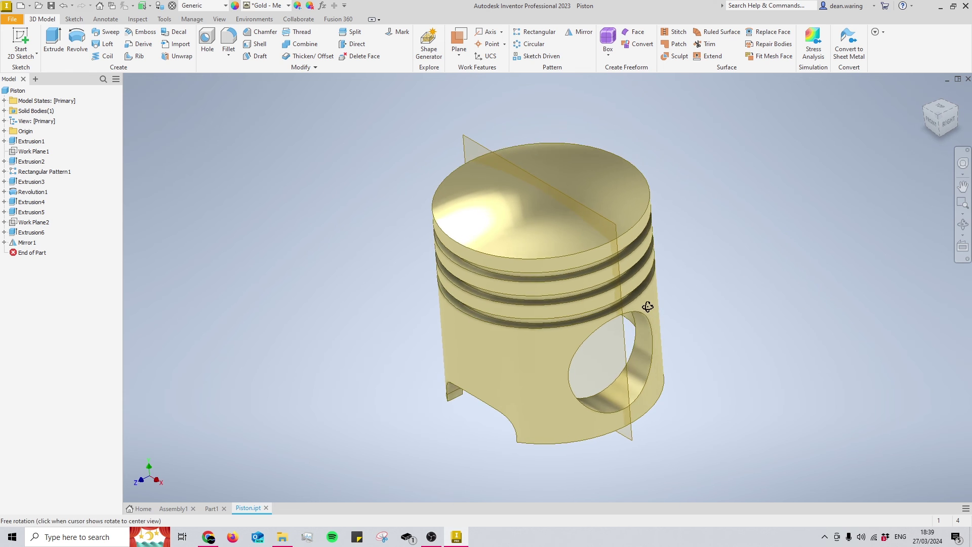